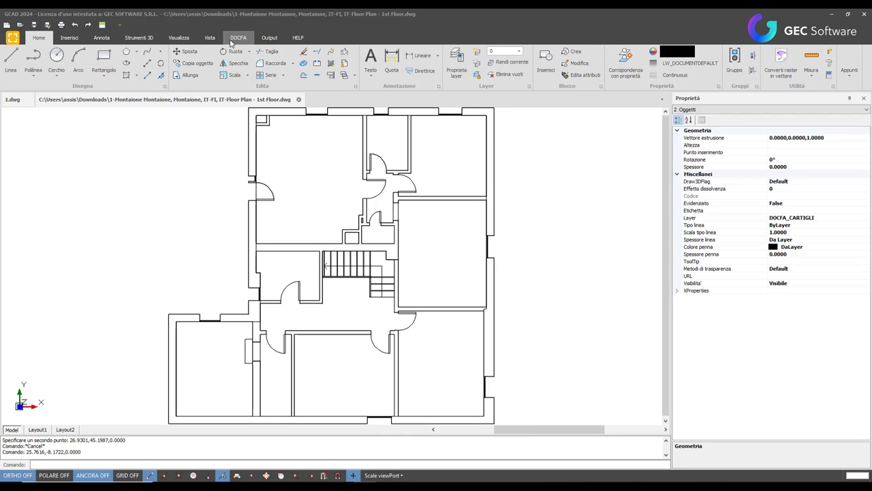
Show the DOCFA ribbon tools and zoom out on the 1st Floor plan.
left_click(247, 39)
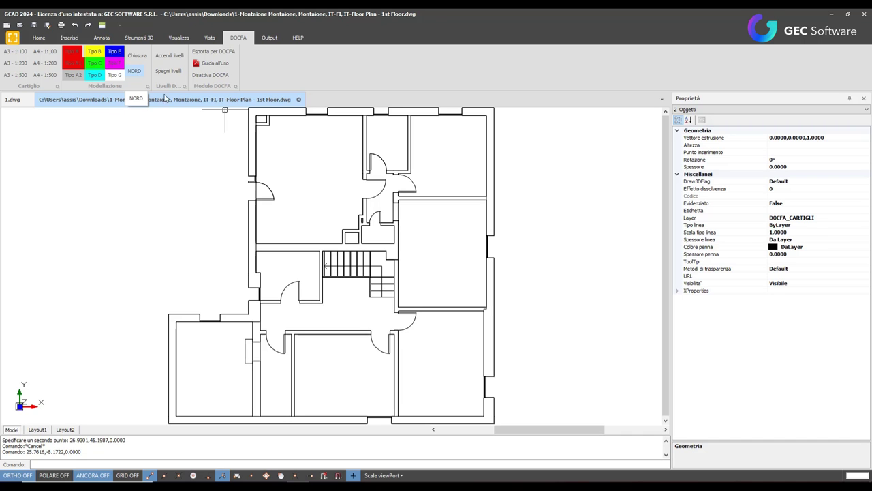
scroll(303, 185, "down", 2)
scroll(293, 232, "down", 1)
scroll(407, 280, "down", 1)
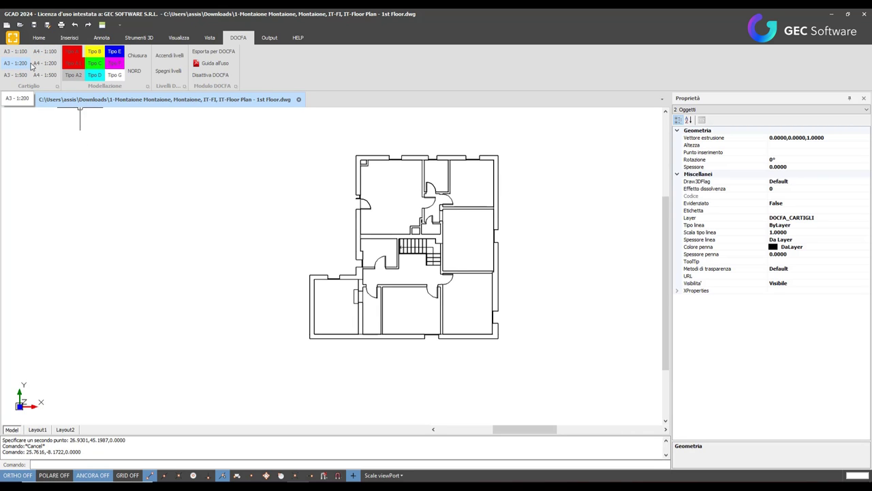
Insert the A4 - 1:100 title block at 0,0 and window-select its frame and caption.
left_click(52, 56)
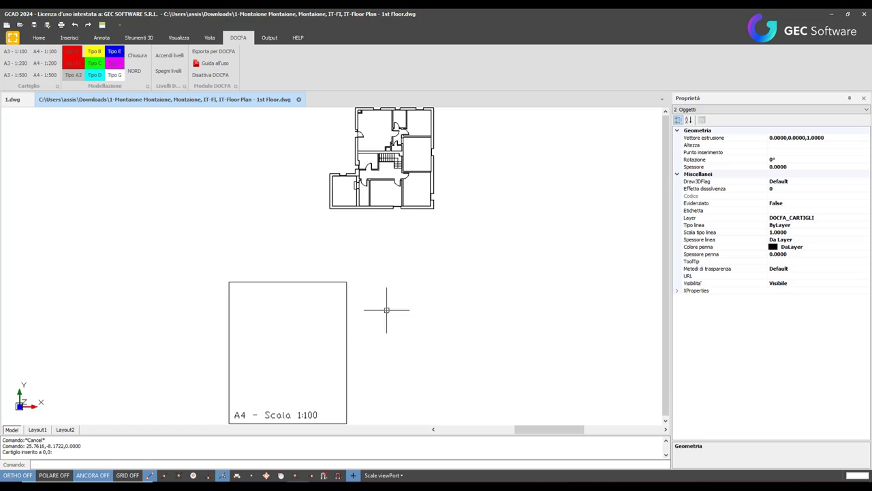
scroll(333, 330, "down", 3)
scroll(312, 358, "up", 2)
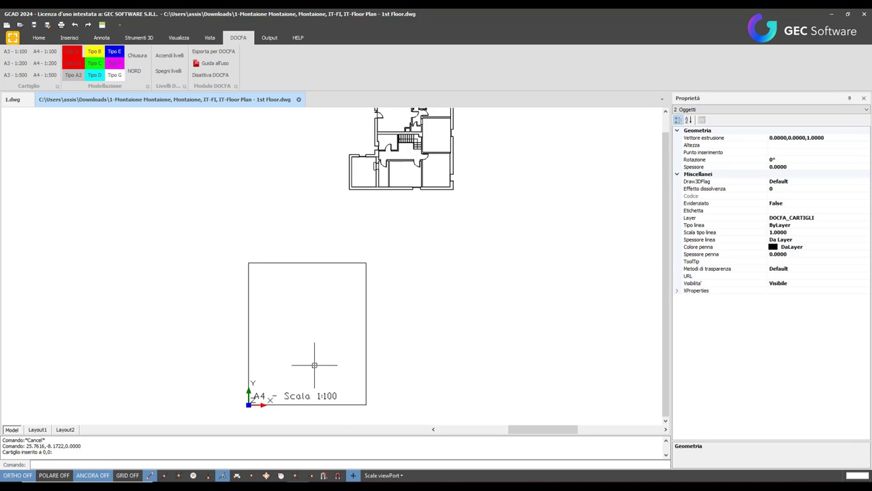
left_click_drag(226, 233, 415, 409)
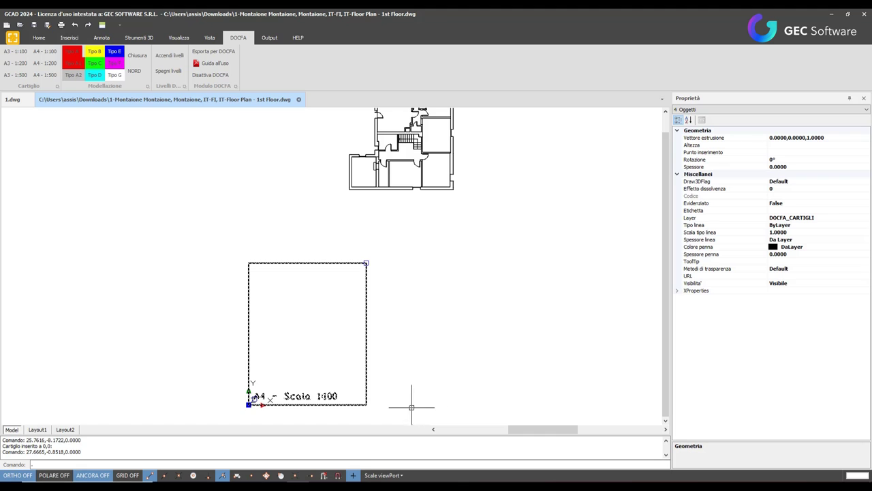
scroll(405, 395, "down", 3)
scroll(409, 409, "up", 3)
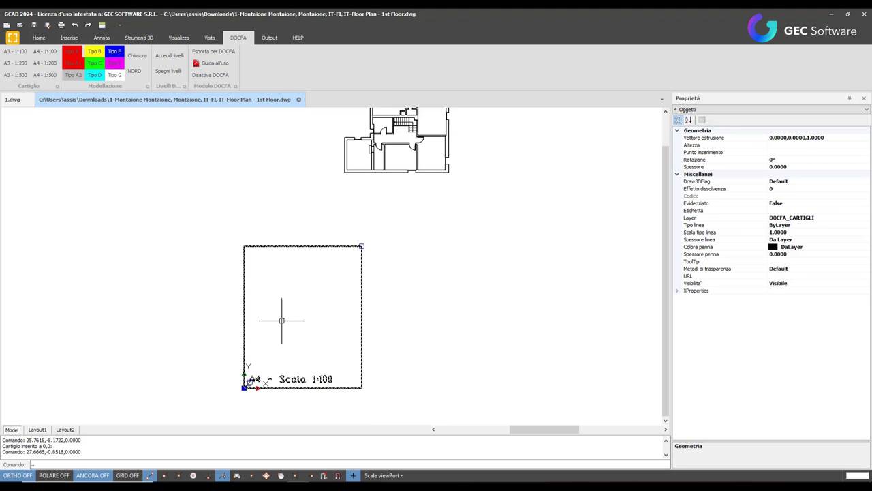
key("Escape")
left_click_drag(209, 218, 439, 412)
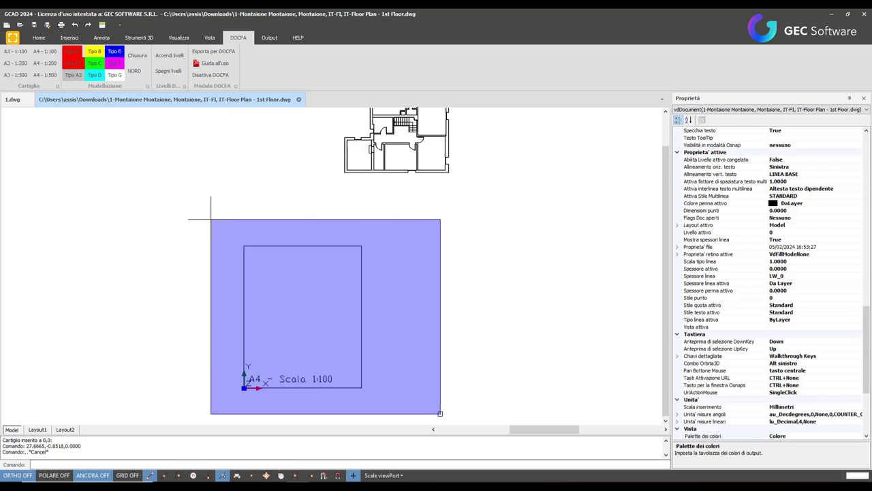
Replace the 1:100 title block with an A4 - 1:200 title block.
key("Delete")
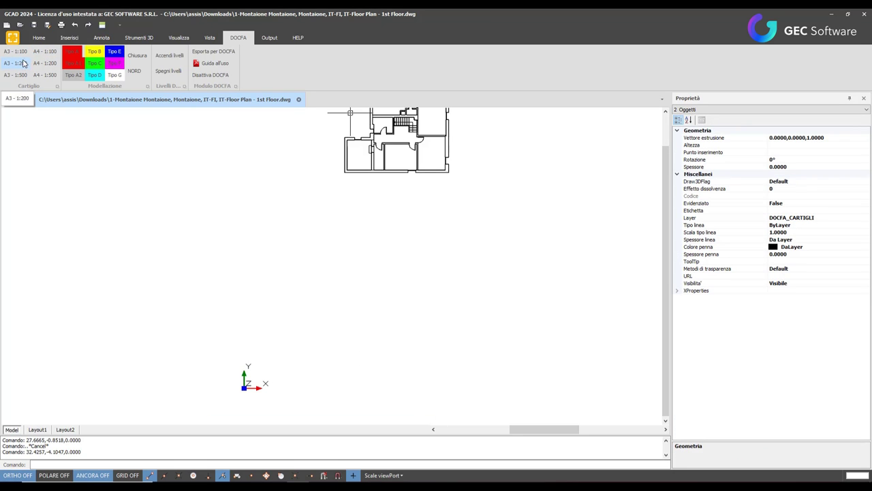
left_click(45, 62)
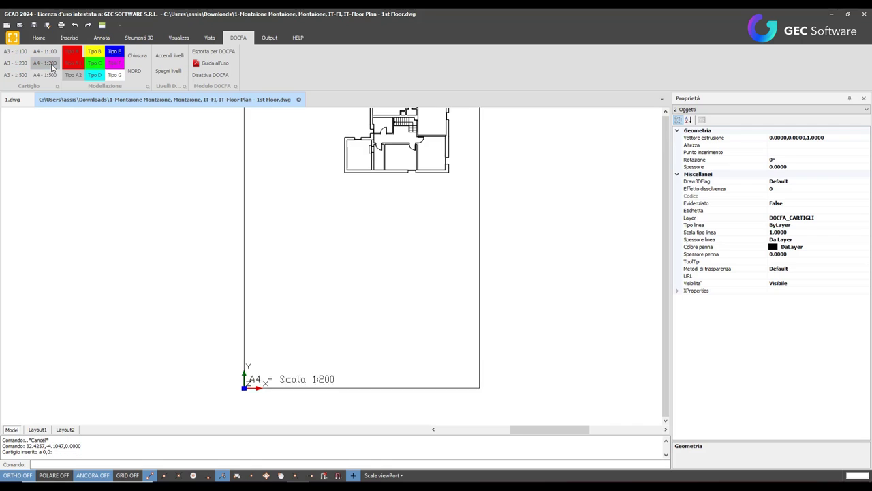
scroll(334, 132, "down", 3)
Move the whole floor plan inside the A4 1:200 frame.
left_click(321, 119)
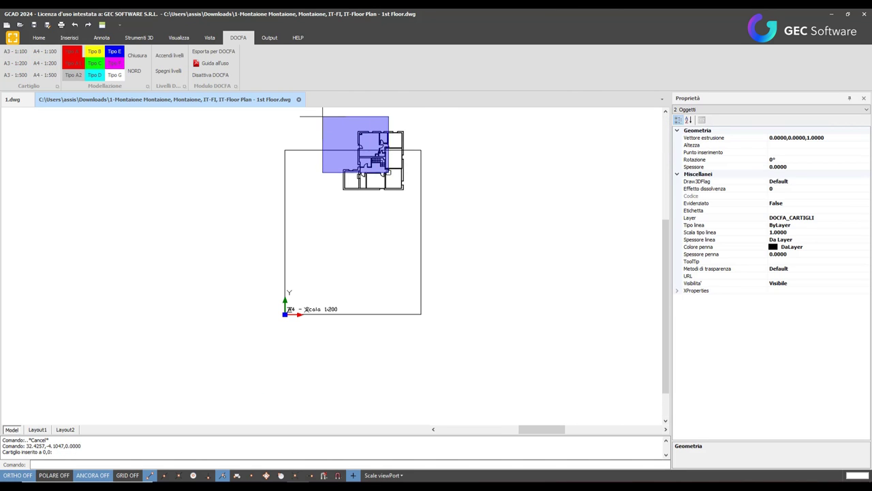
left_click(417, 202)
right_click(508, 162)
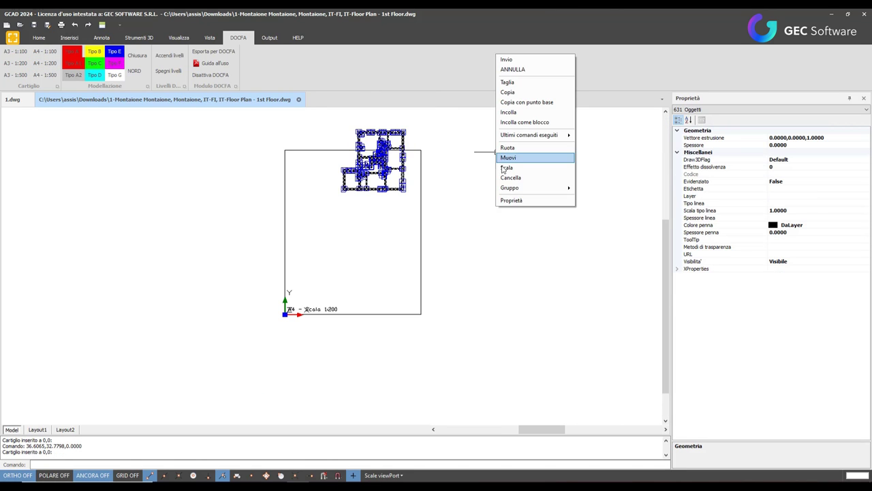
left_click(512, 166)
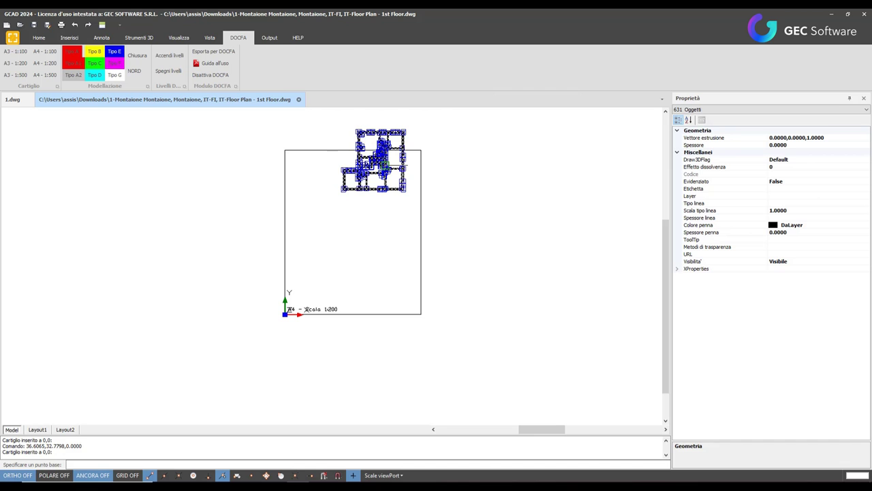
left_click(380, 158)
left_click(353, 228)
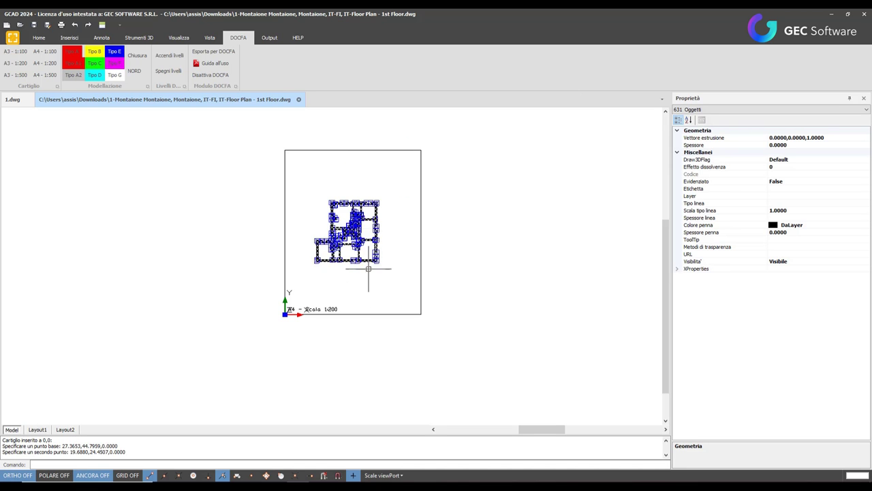
scroll(368, 269, "up", 3)
key("Escape")
scroll(352, 296, "up", 2)
scroll(338, 271, "down", 4)
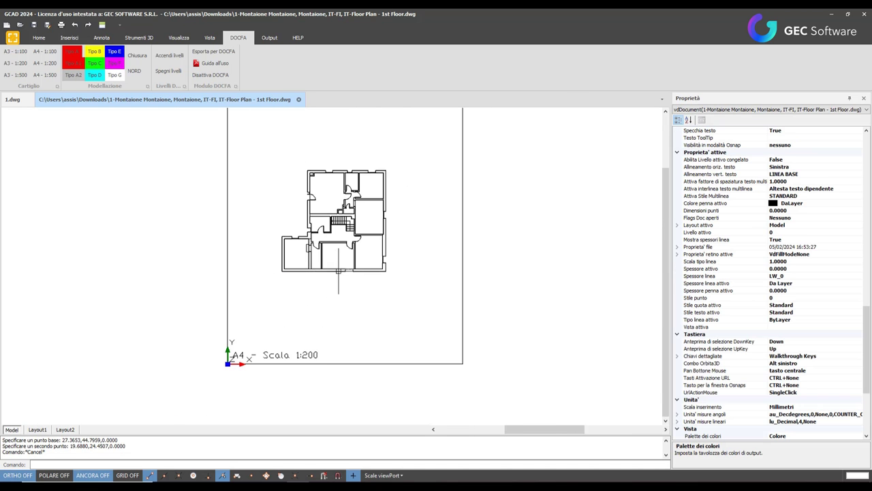
scroll(346, 228, "up", 3)
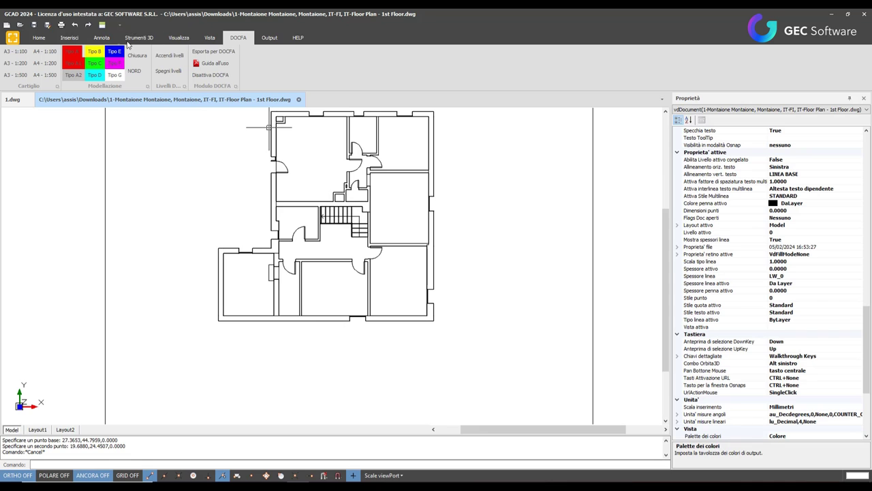
Place the north arrow beside the floor plan, rotated 328°.
left_click(134, 71)
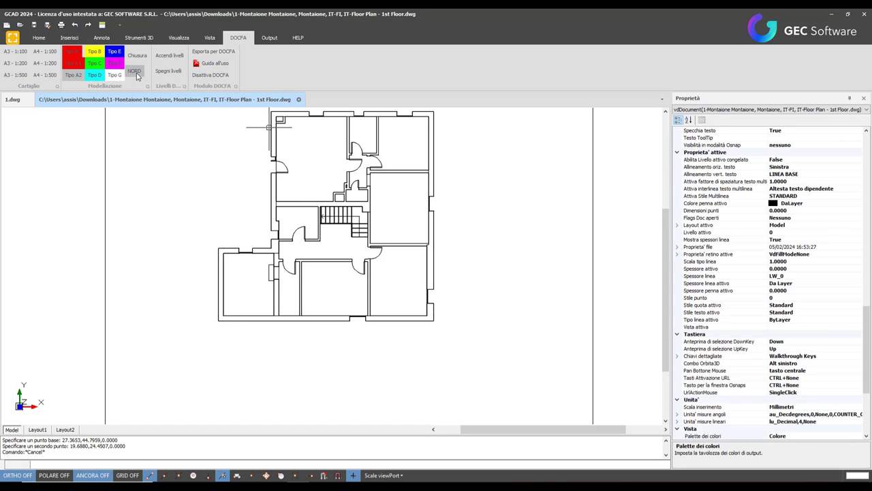
left_click(519, 363)
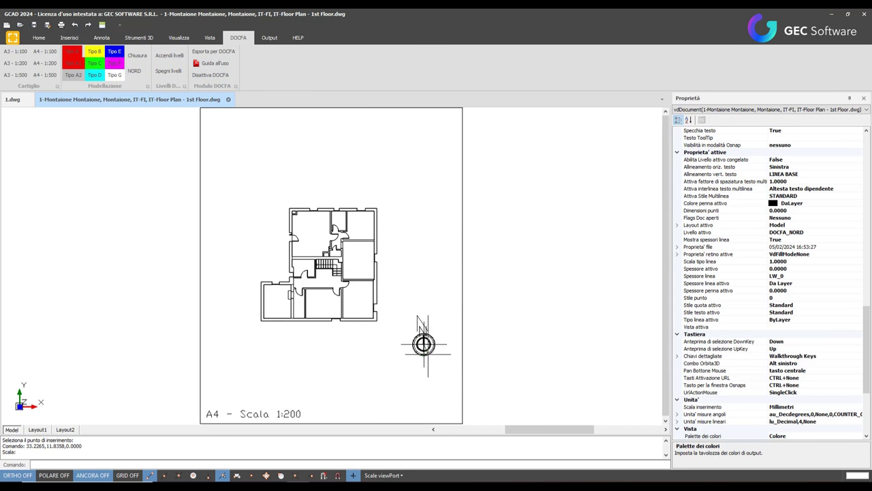
scroll(423, 352, "up", 2)
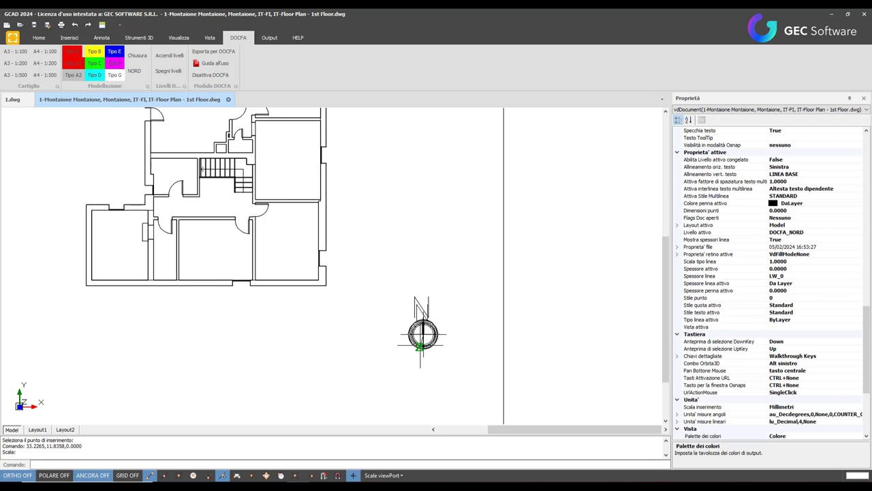
left_click(422, 335)
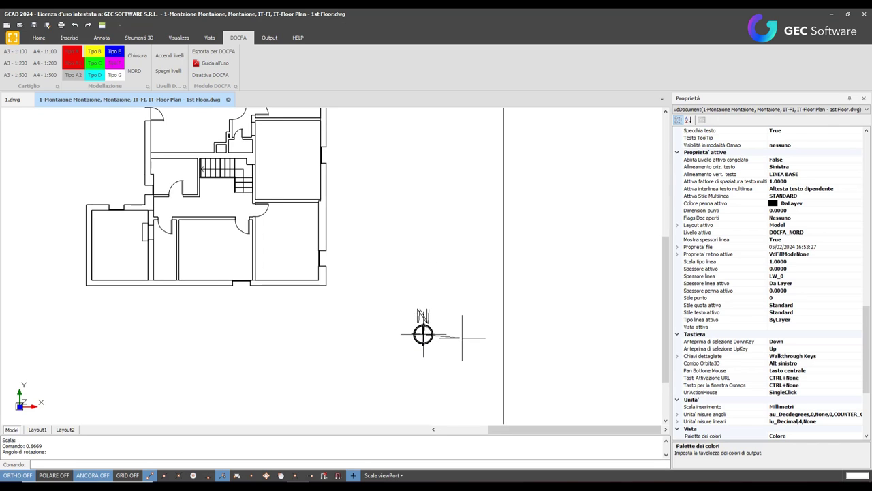
left_click(460, 359)
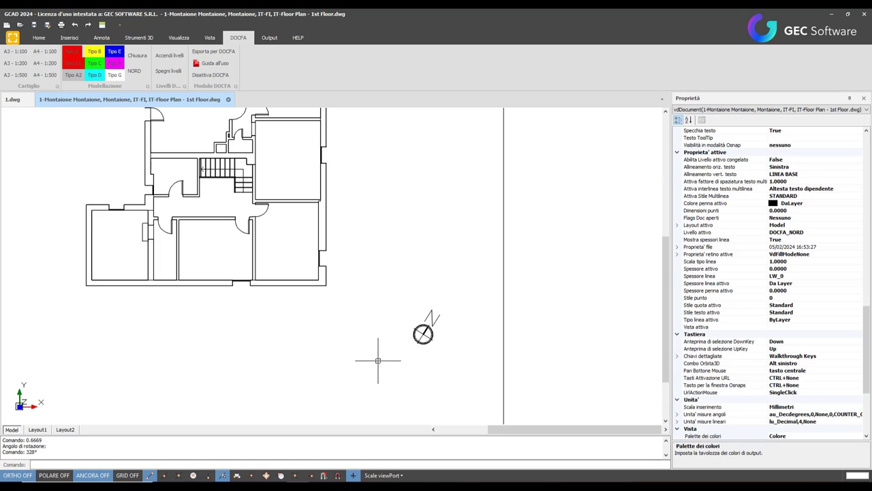
Pan and zoom until the full plan, caption and A4 1:200 frame are visible.
scroll(378, 360, "down", 3)
scroll(388, 367, "down", 2)
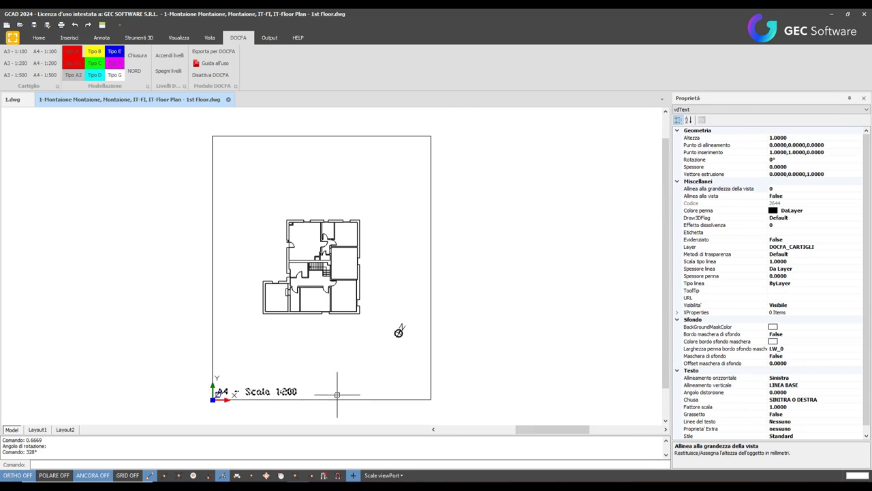
scroll(251, 365, "up", 3)
middle_click_drag(286, 381, 287, 274)
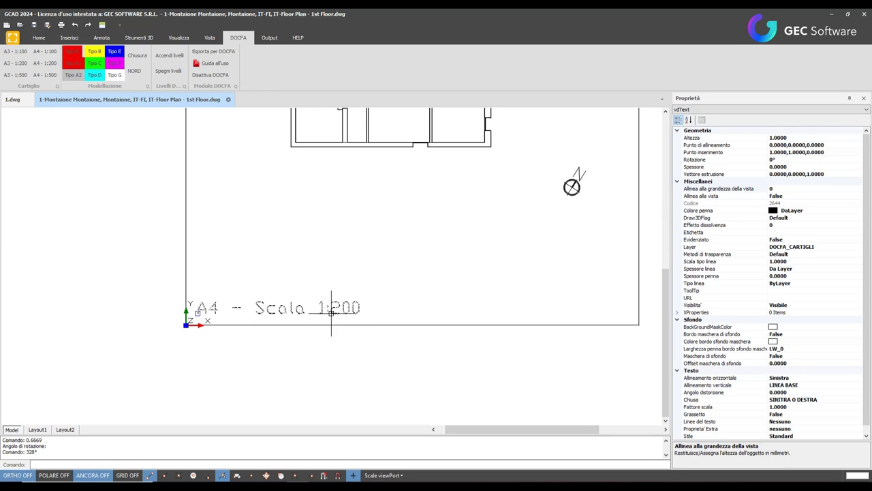
scroll(395, 258, "down", 1)
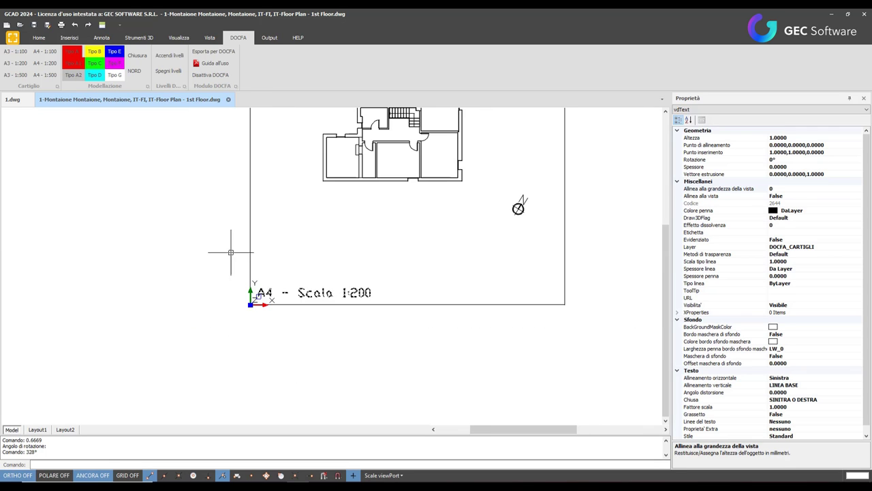
scroll(413, 293, "down", 1)
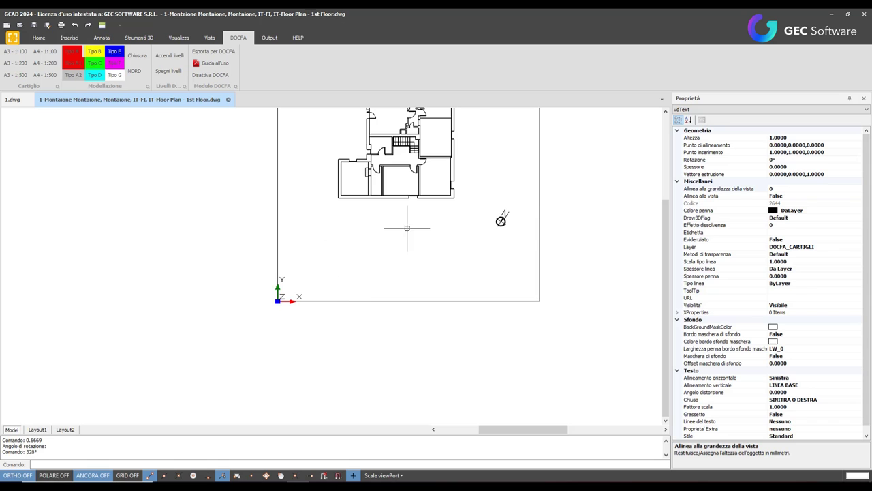
middle_click_drag(402, 224, 369, 321)
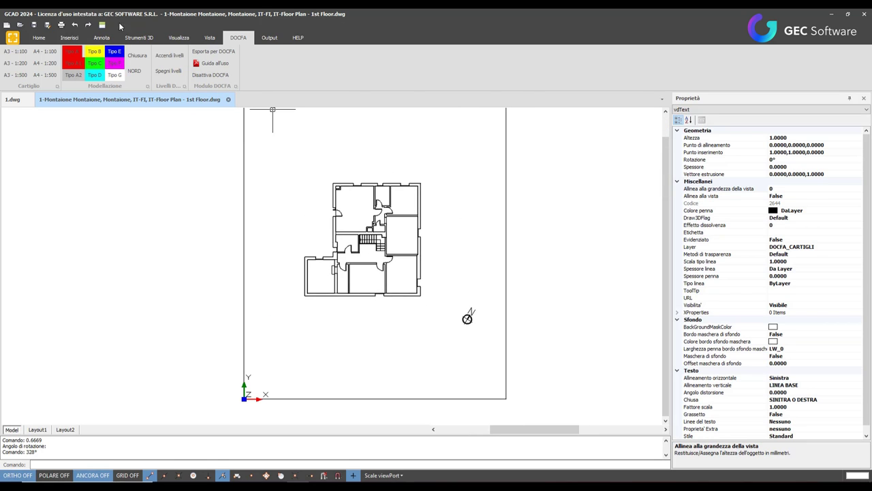
left_click(42, 39)
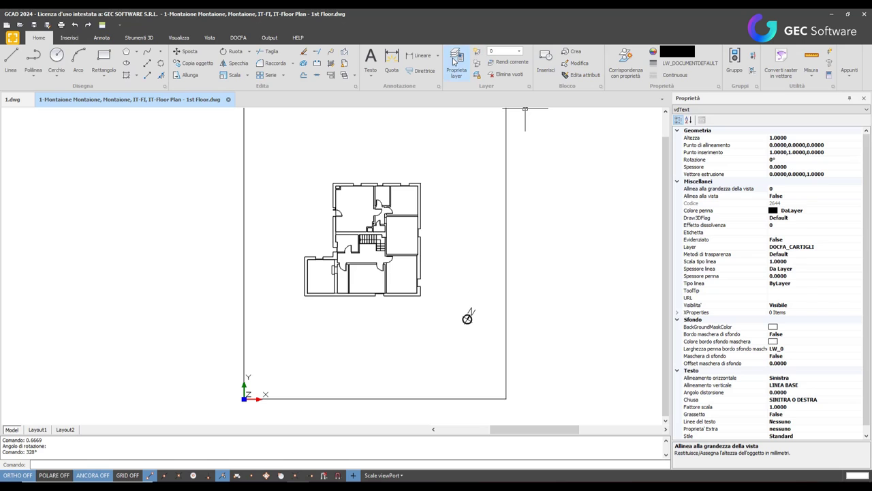
left_click(455, 61)
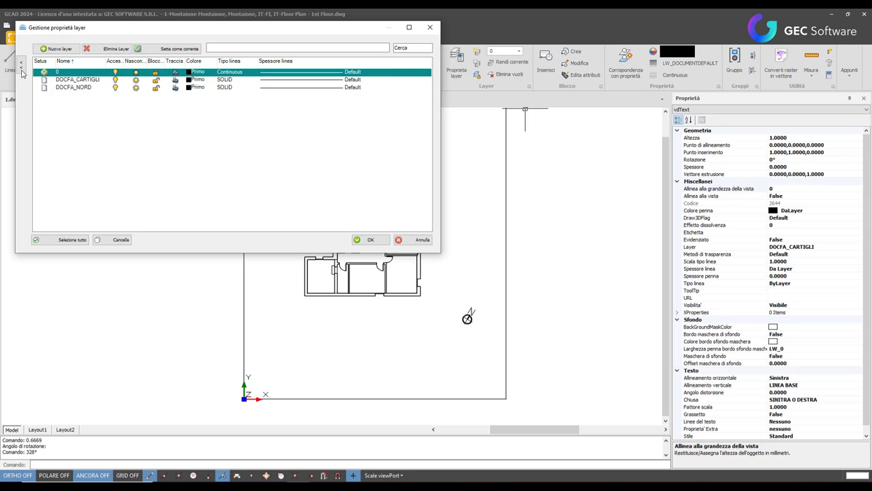
left_click(115, 72)
left_click(115, 80)
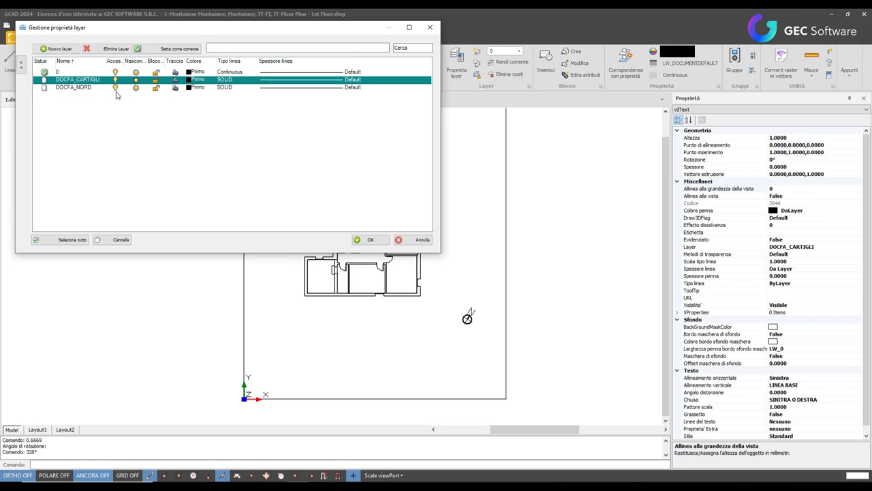
left_click(367, 240)
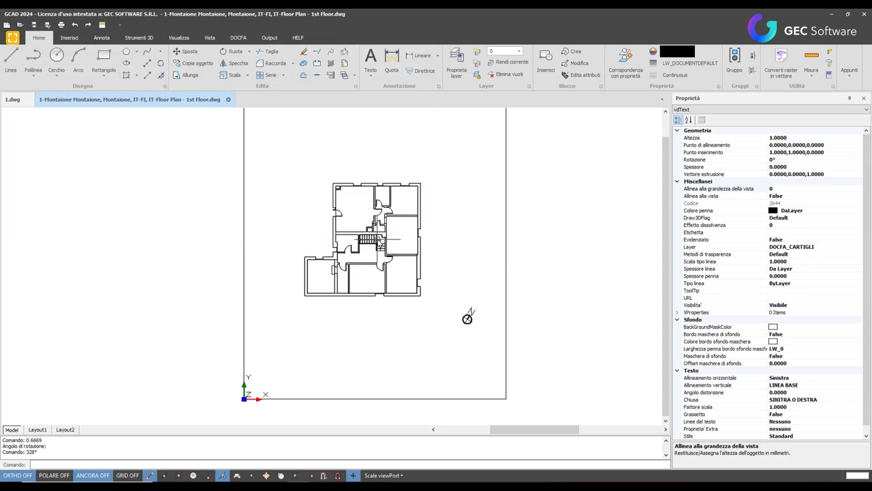
Start a Tipo A area polygon at the upper-right room's top wall.
left_click(239, 39)
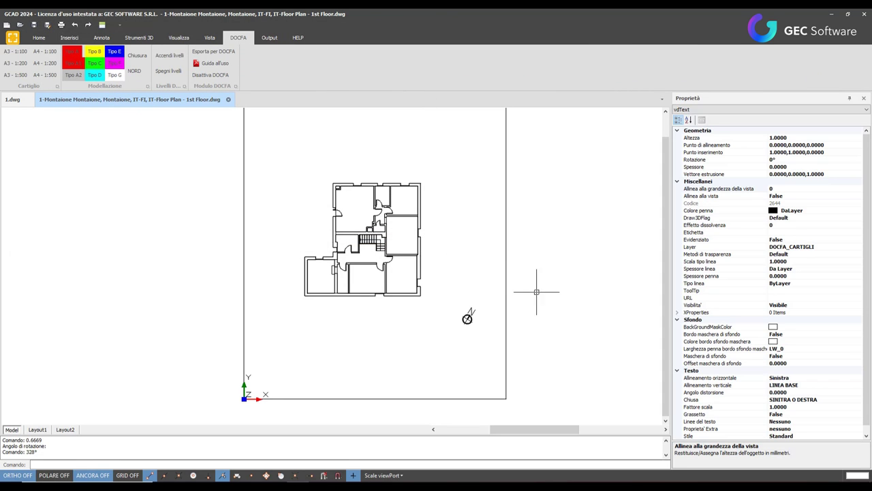
scroll(409, 239, "up", 2)
scroll(382, 229, "up", 2)
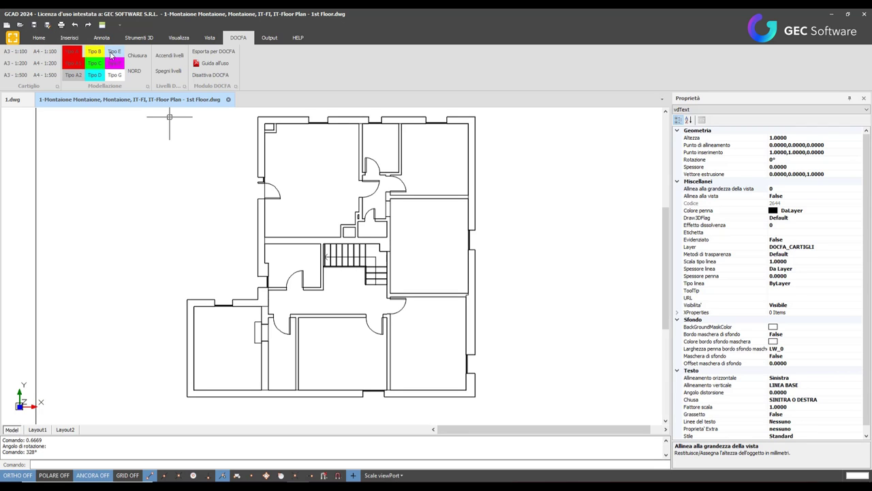
left_click(73, 53)
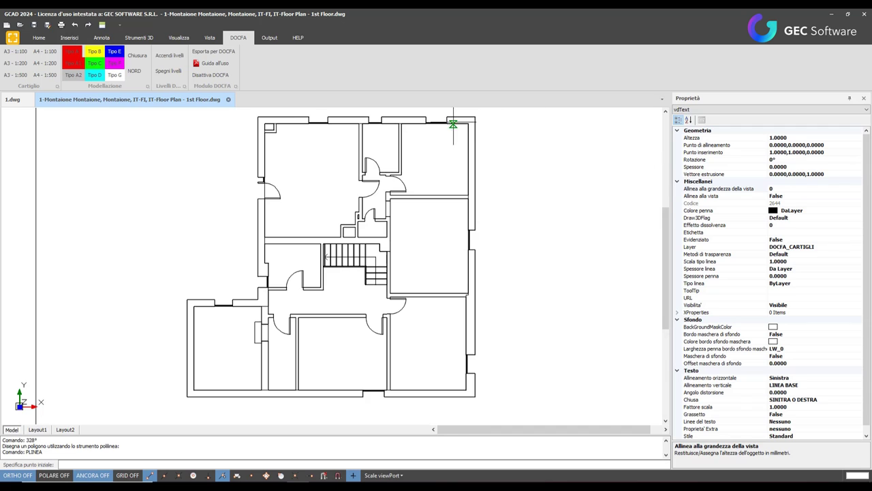
scroll(449, 121, "up", 3)
left_click(329, 117)
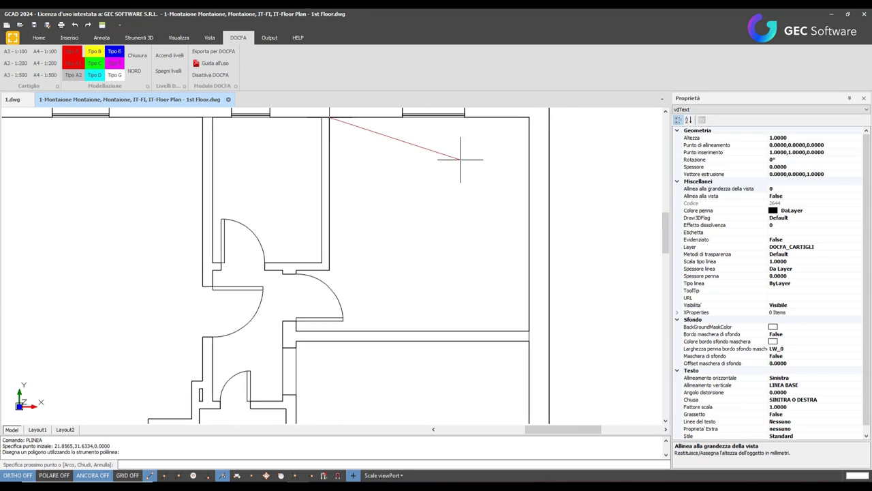
Trace the L-shaped room's remaining corners, close it red-hatched, and select it.
left_click(528, 118)
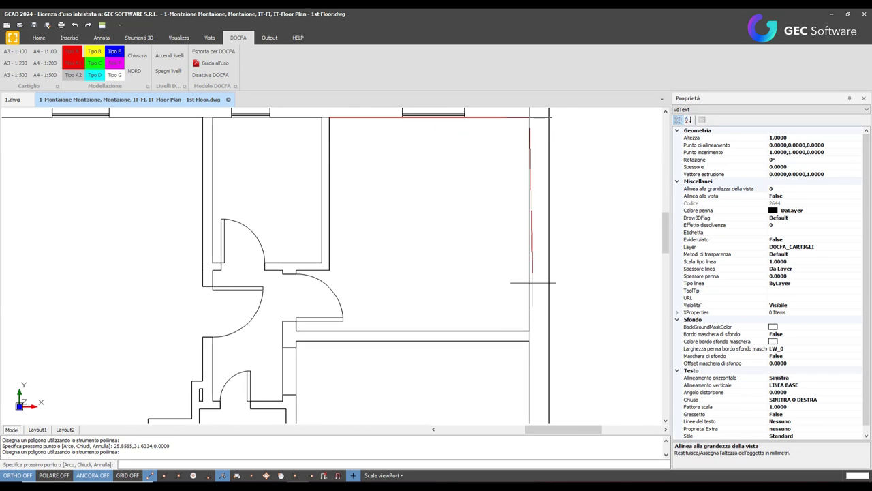
left_click(531, 328)
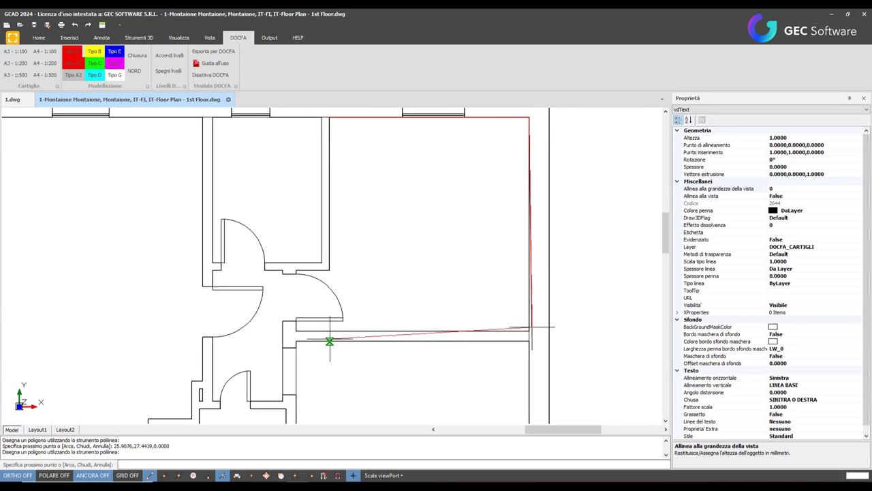
left_click(296, 330)
left_click(296, 270)
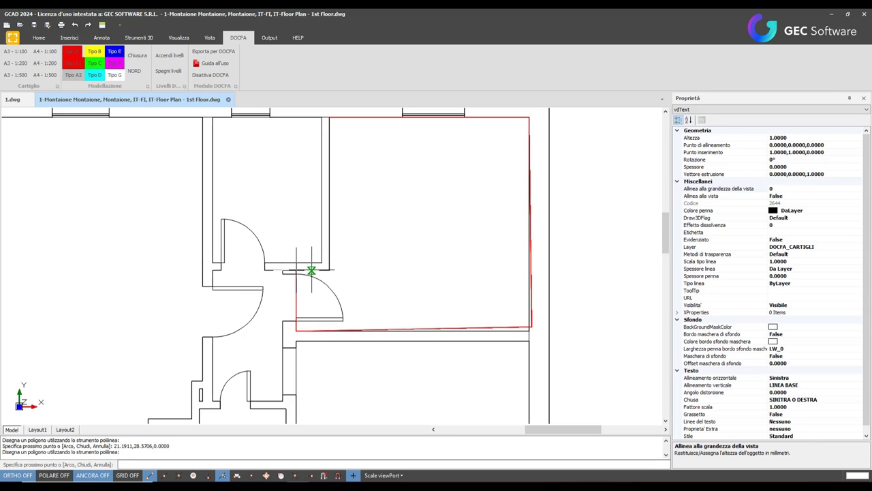
left_click(329, 269)
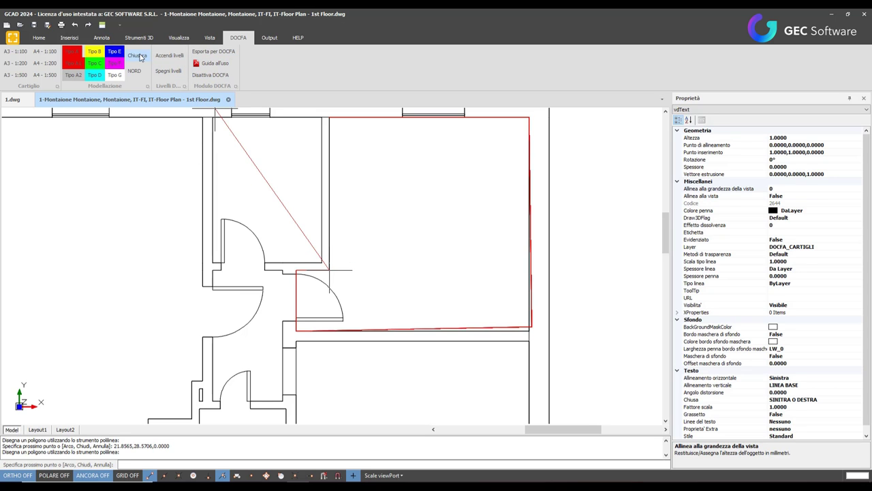
left_click(138, 56)
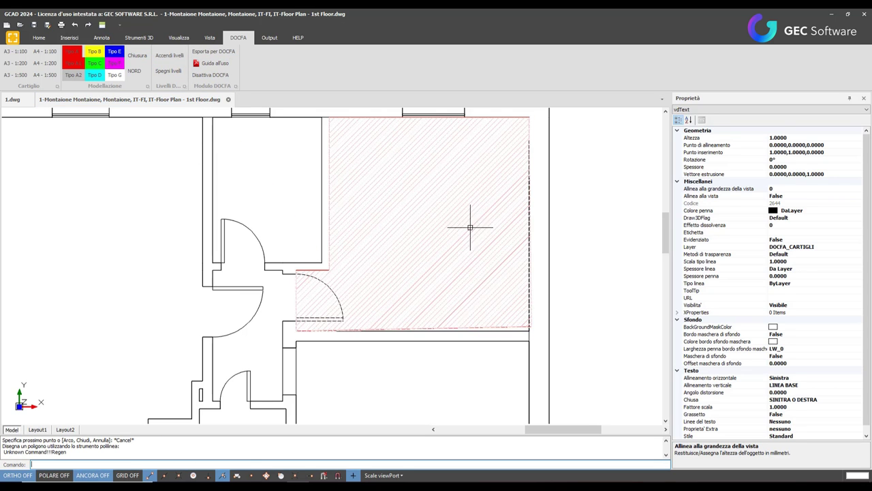
left_click(501, 275)
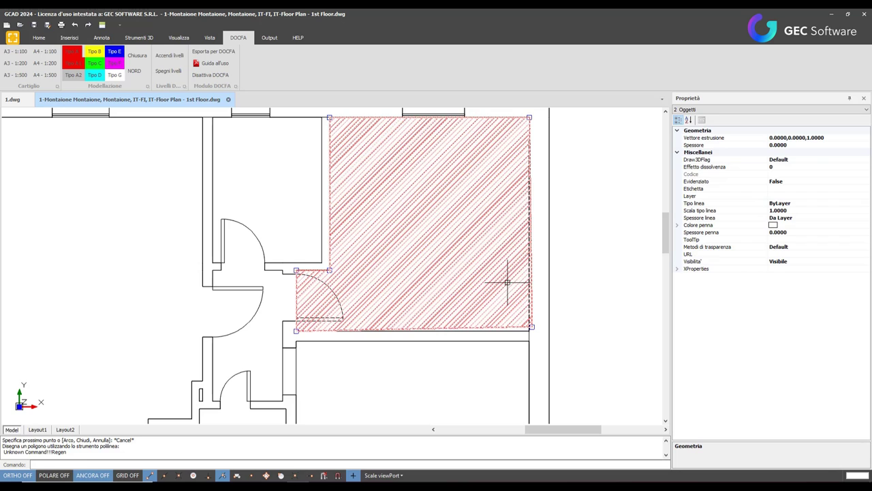
Delete the hatch and redraw the upper-right room as a closed six-corner red Tipo A polygon.
key("Delete")
left_click(77, 53)
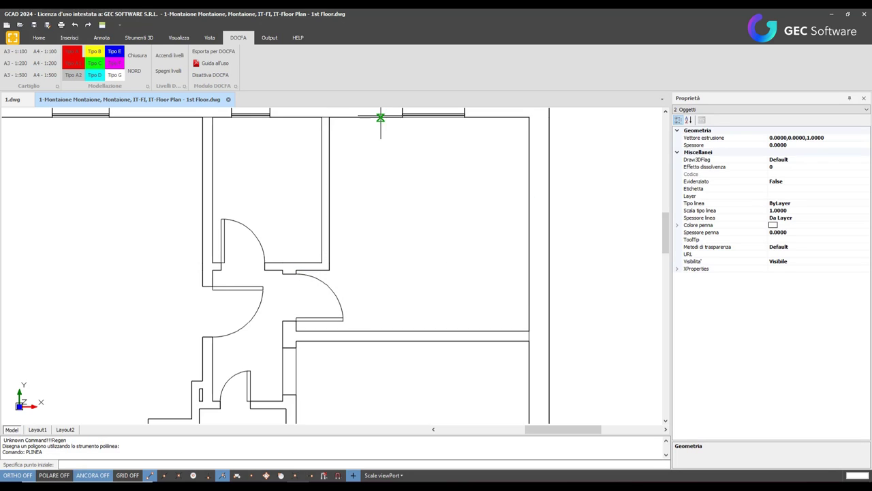
left_click(330, 117)
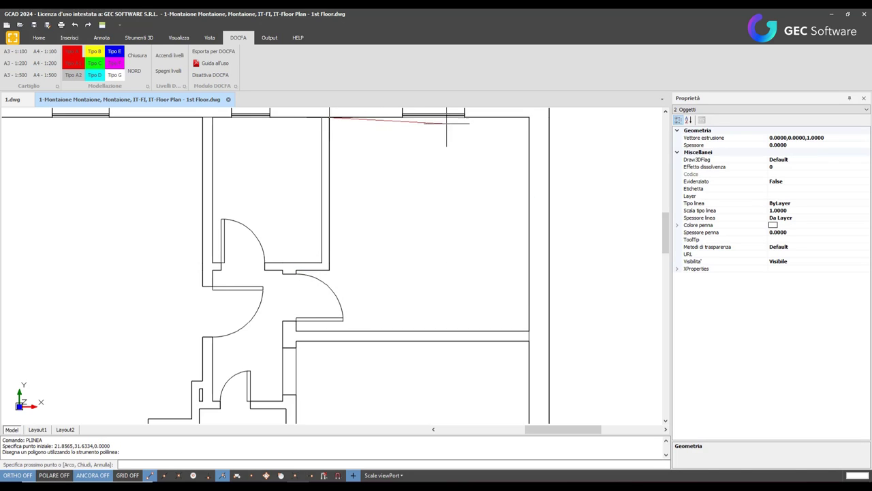
left_click(529, 117)
left_click(529, 331)
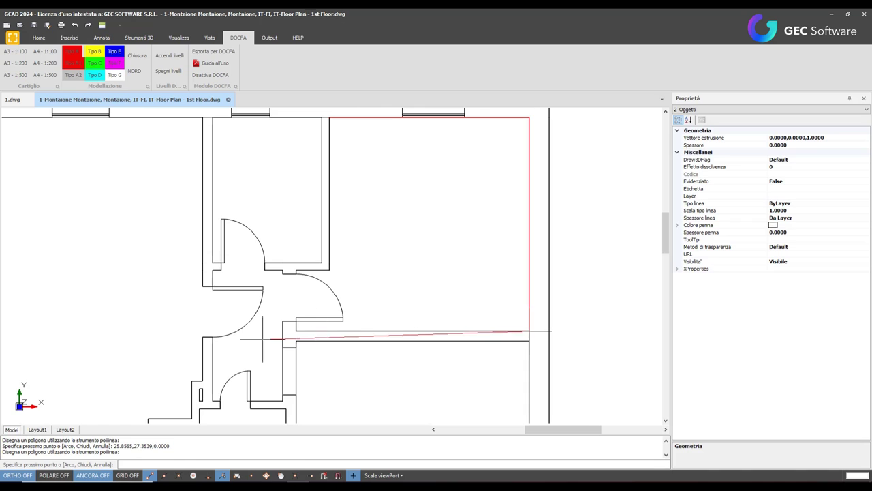
left_click(296, 331)
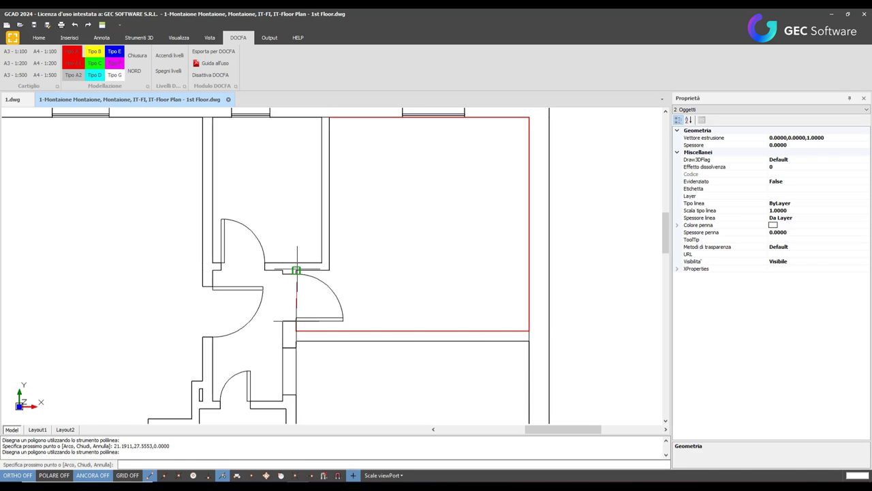
left_click(296, 270)
left_click(329, 270)
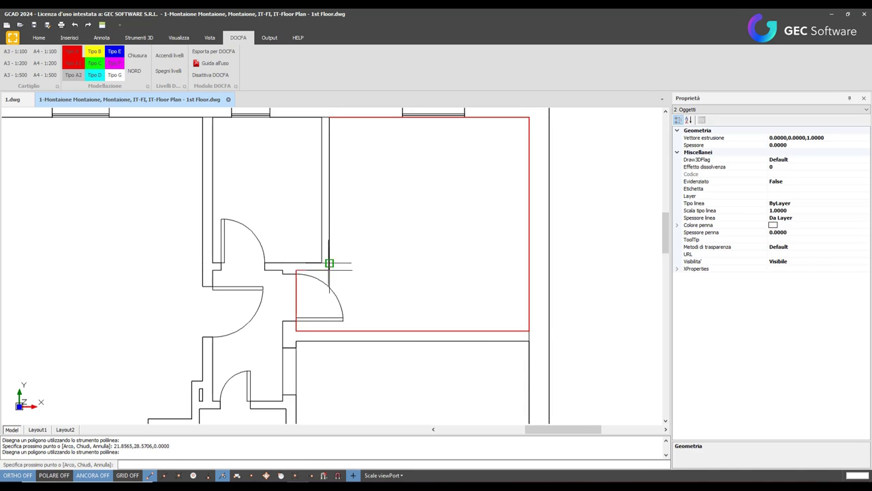
left_click(134, 57)
scroll(438, 204, "down", 3)
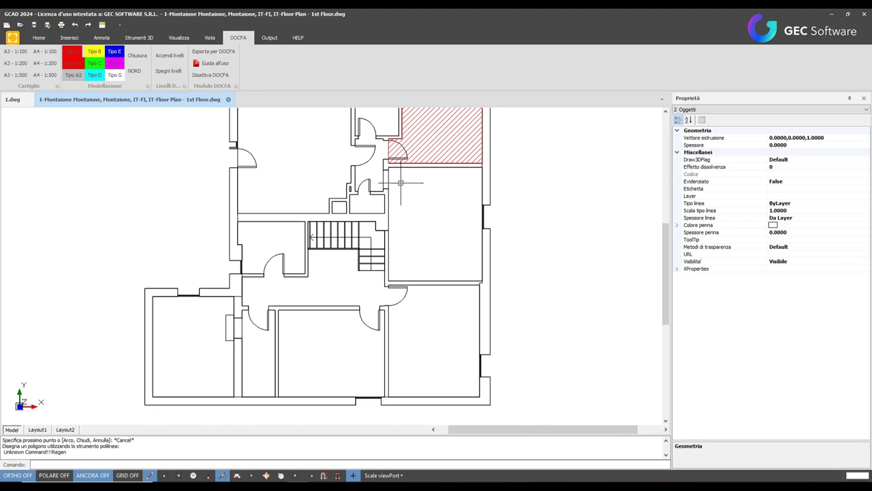
Start a Tipo C polygon at the lower room's top-left and top-right corners.
left_click(114, 53)
scroll(382, 159, "up", 3)
scroll(381, 159, "up", 1)
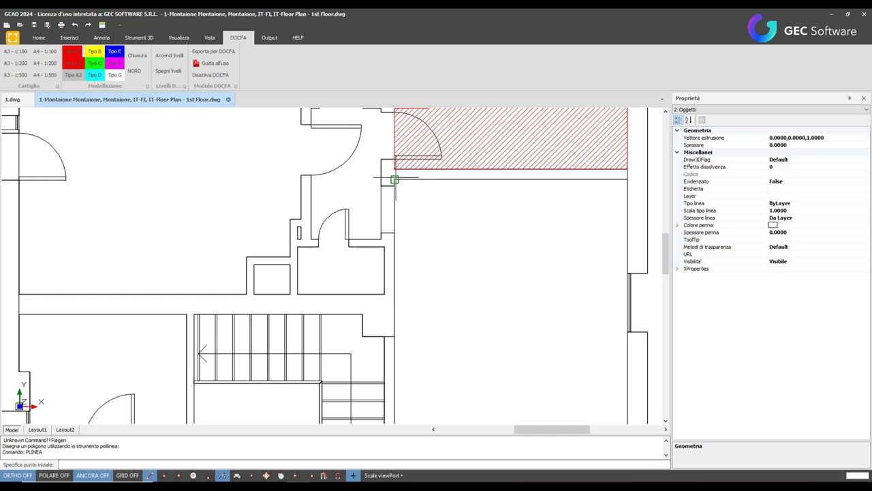
left_click(394, 180)
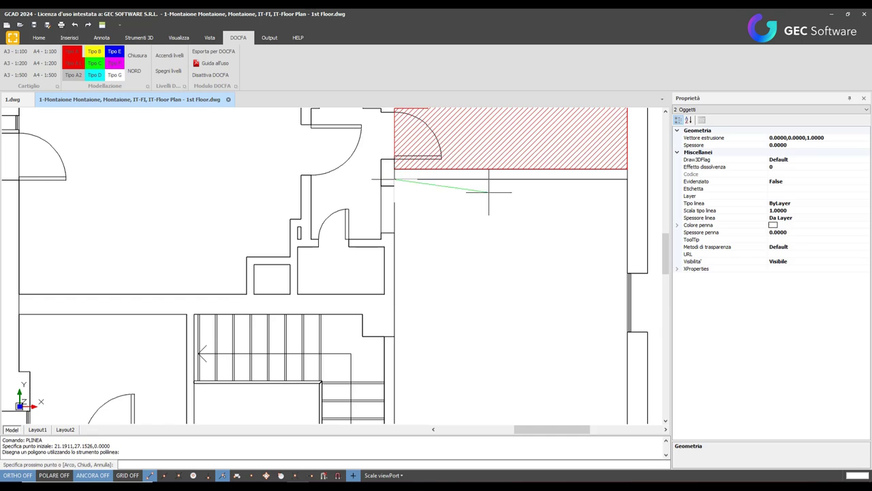
left_click(627, 180)
middle_click_drag(596, 342, 542, 144)
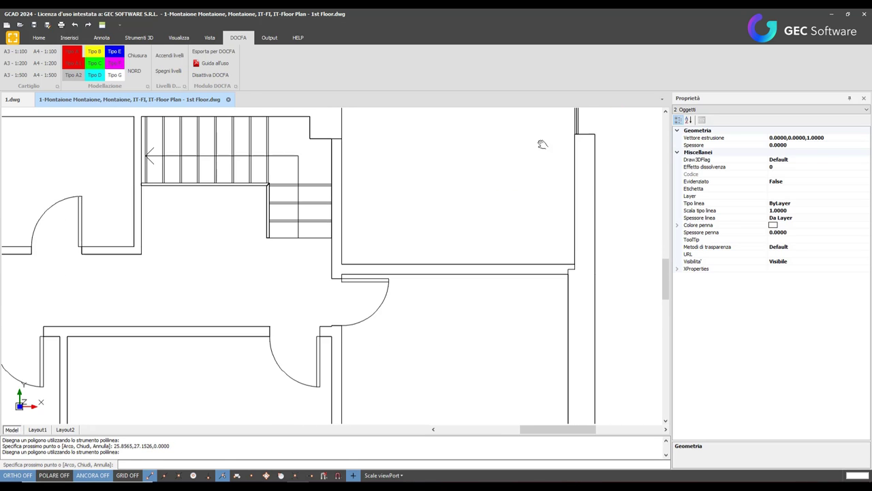
Add the room's lower corners and close the outline into a green hatched region.
left_click(575, 263)
left_click(341, 263)
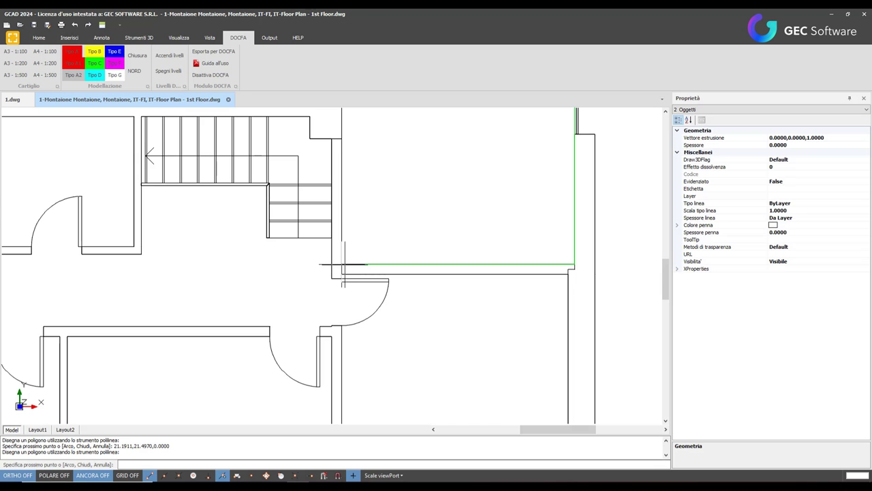
middle_click_drag(348, 119, 390, 330)
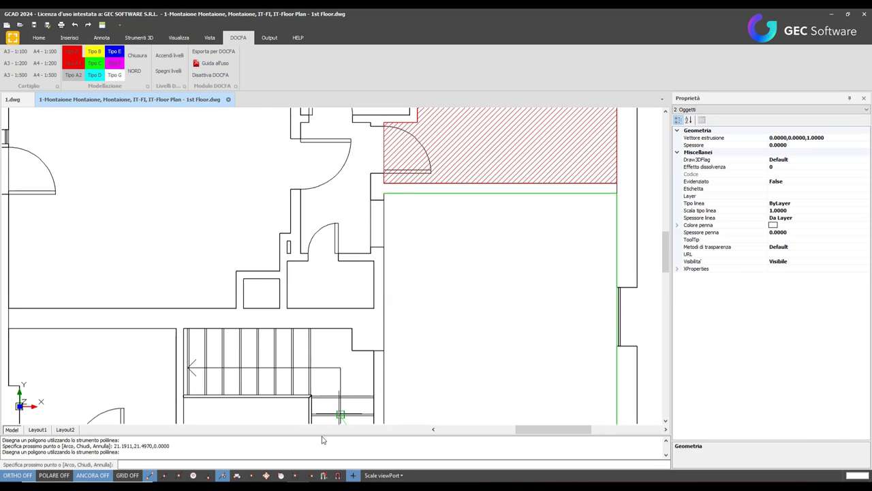
left_click(144, 54)
scroll(409, 259, "down", 5)
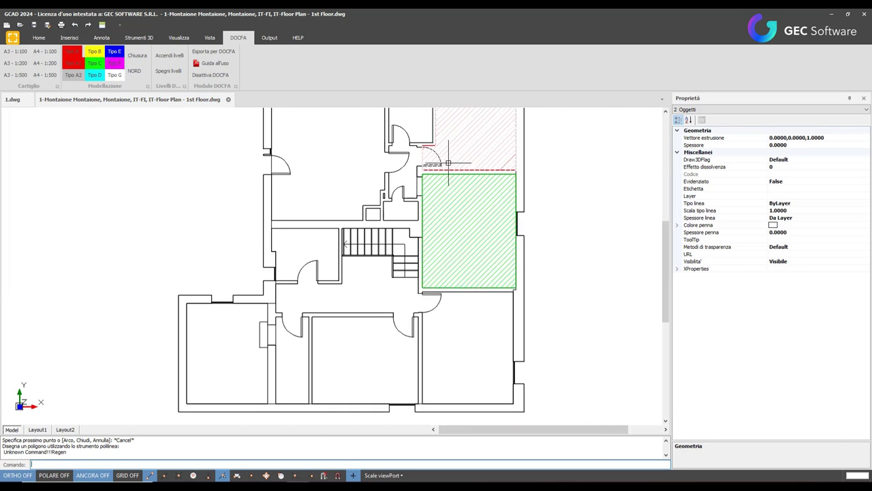
scroll(401, 286, "up", 2)
scroll(399, 296, "down", 1)
scroll(395, 290, "down", 3)
Export for DOCFA, accept the warning, and save as docfa.dxf in Download.
scroll(396, 334, "down", 1)
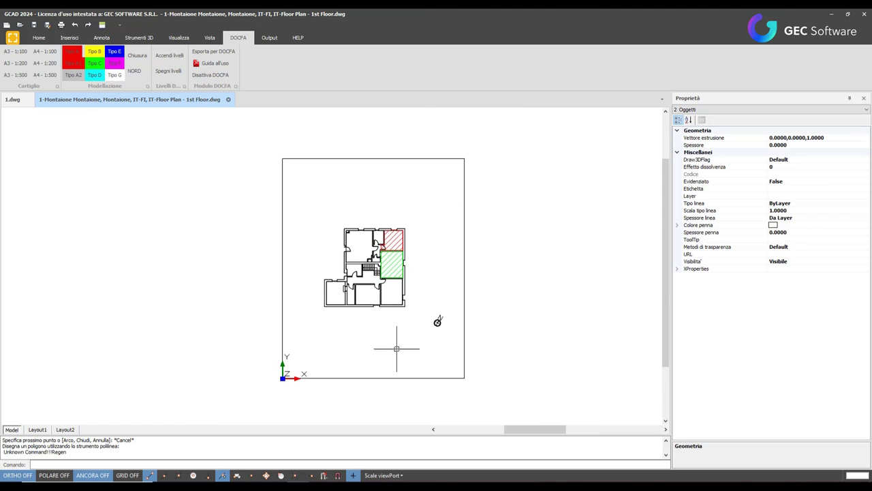
left_click(231, 53)
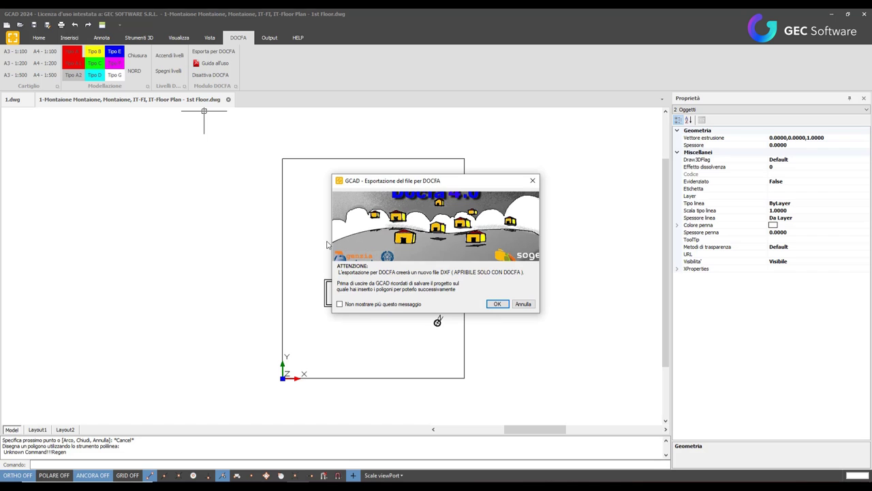
left_click(497, 304)
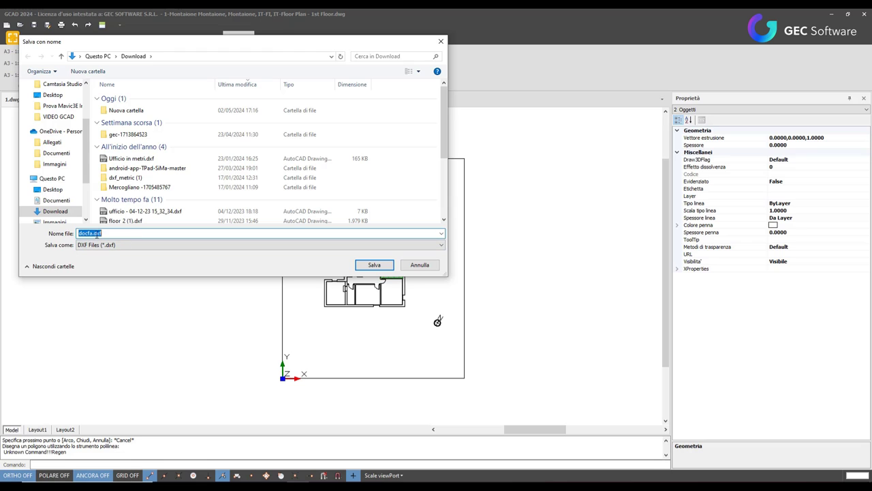
left_click(375, 265)
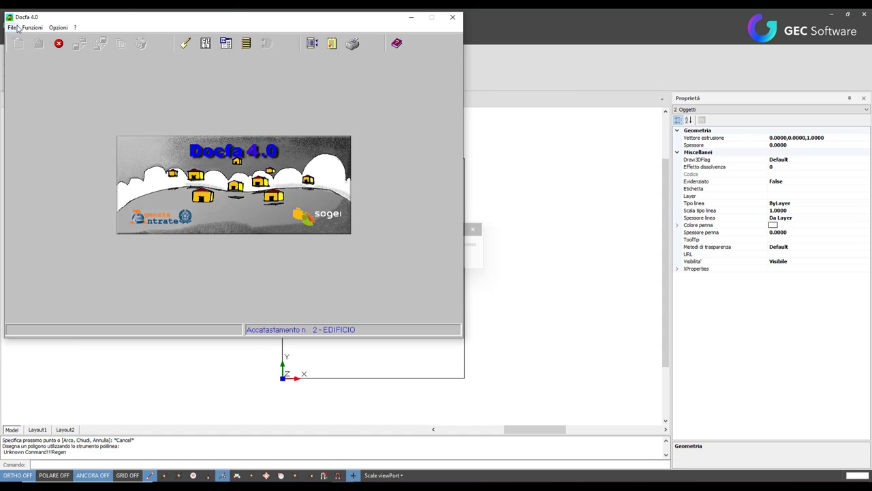
In Gestione Elaborati Grafici, edit the floor-plan association of the A02 unit 110/22 sub 1.
left_click(204, 44)
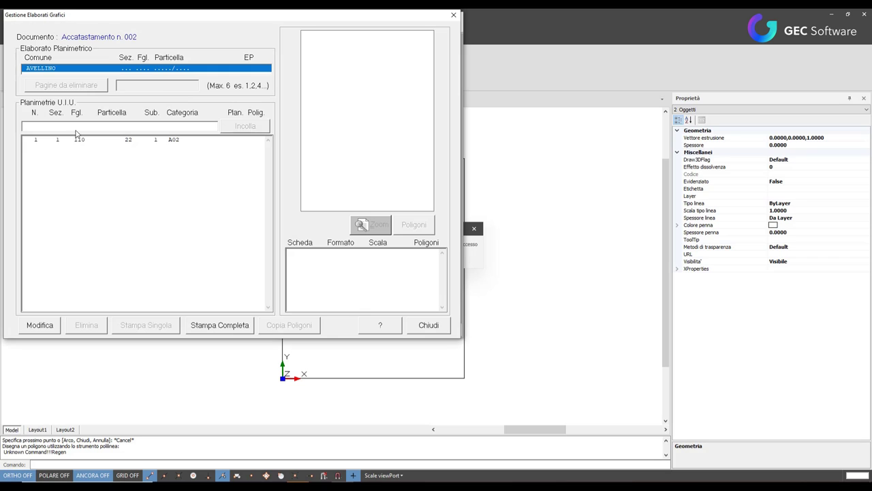
left_click(80, 139)
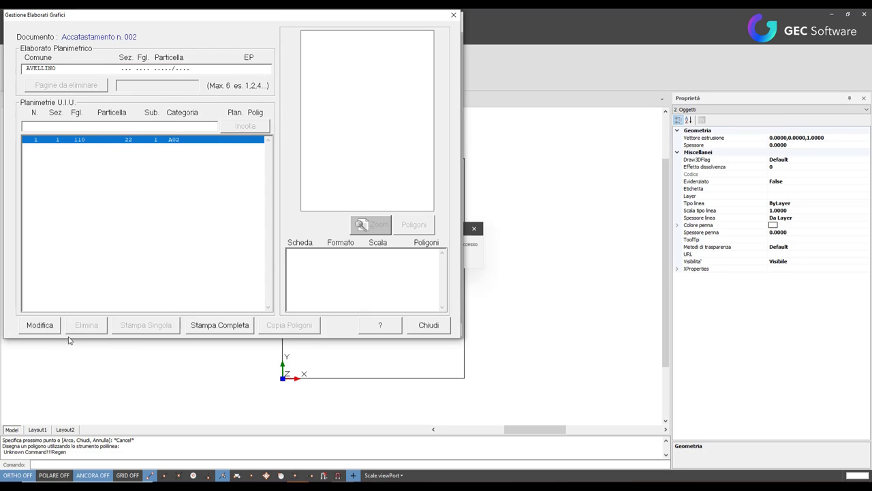
left_click(39, 325)
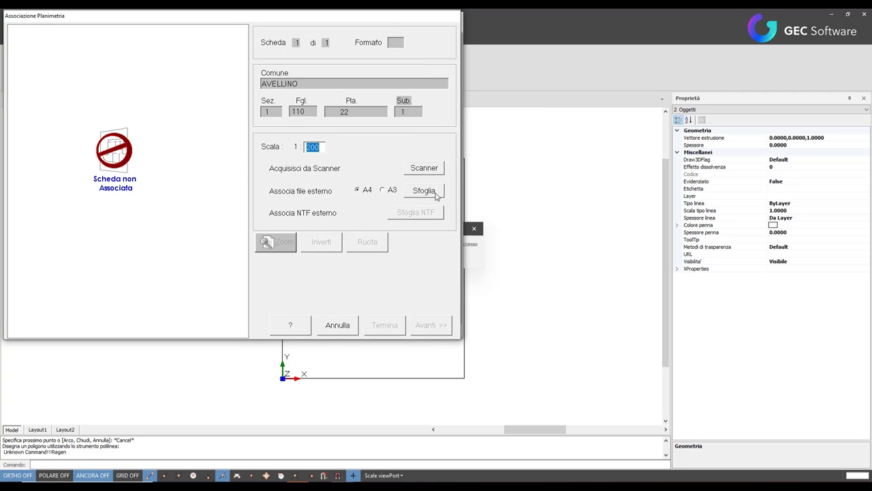
Link Download/docfa.dxf as sheet 1's floor plan and advance to sheet 2.
left_click(423, 191)
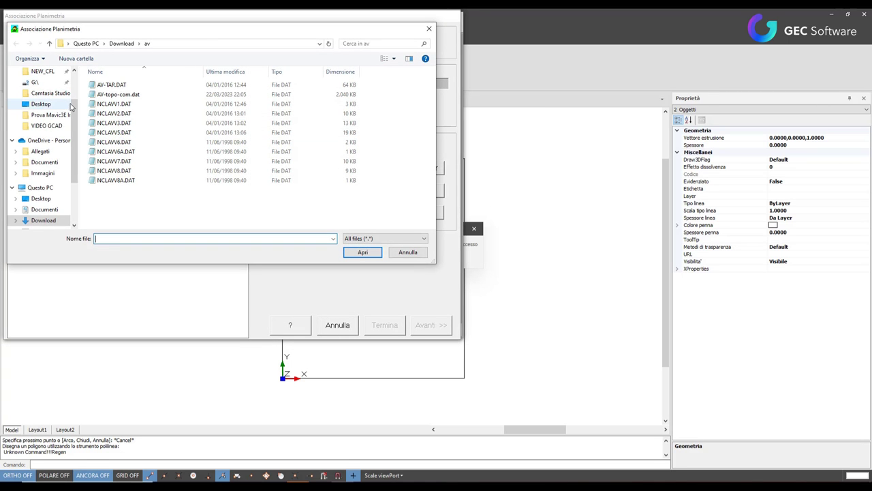
scroll(71, 107, "up", 2)
left_click(41, 90)
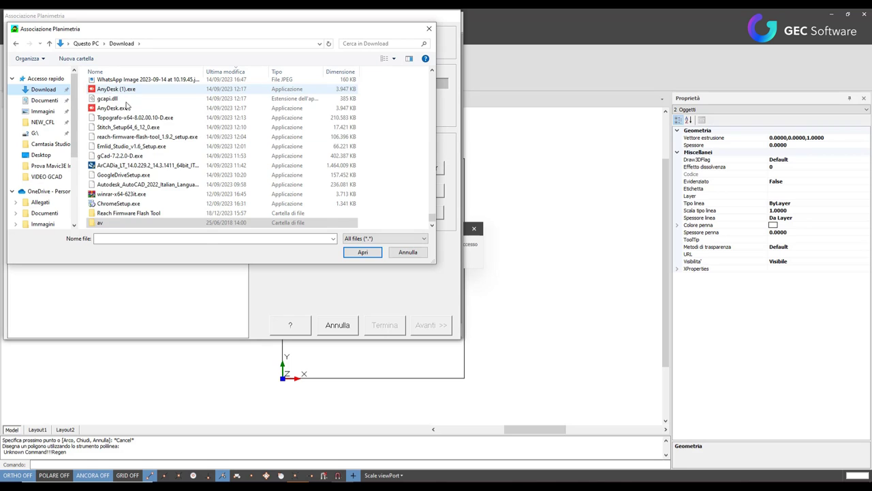
scroll(126, 109, "up", 5)
scroll(127, 109, "up", 5)
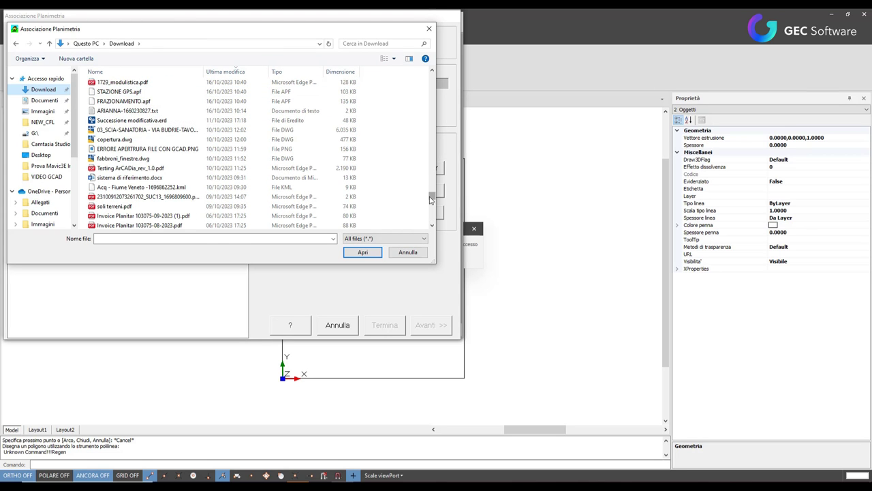
left_click_drag(430, 199, 430, 76)
left_click(117, 100)
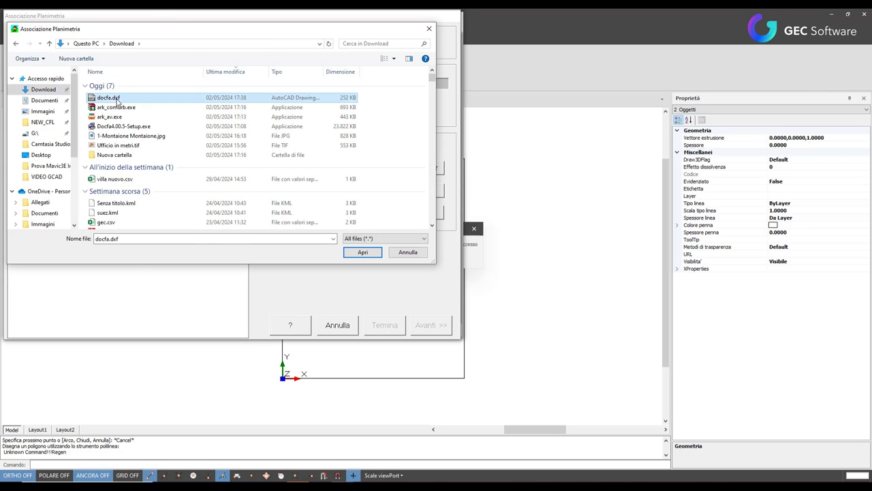
left_click(362, 252)
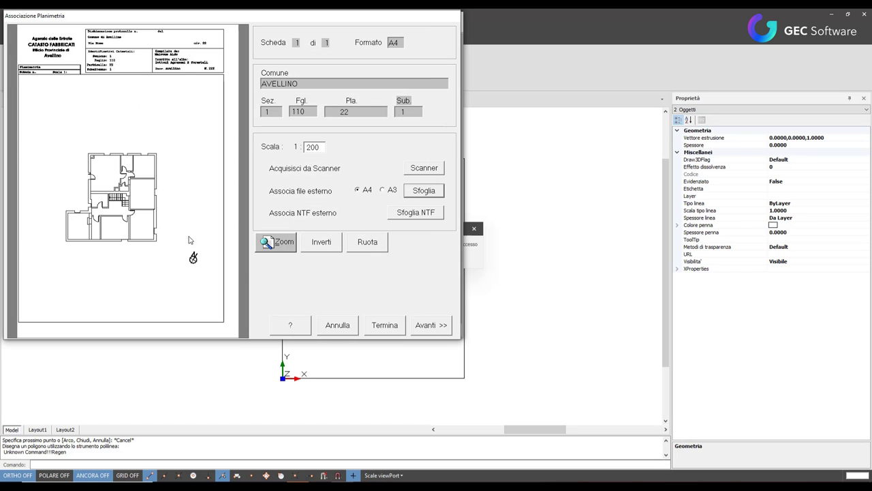
left_click(420, 331)
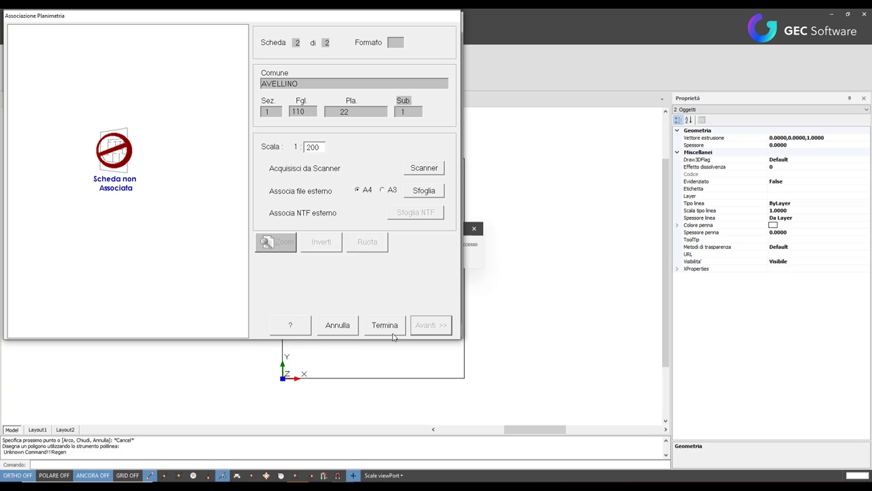
Finish attaching the plan to unit A02 and show surfaces: type A 17.68, type C 26.26.
left_click(391, 333)
left_click(412, 228)
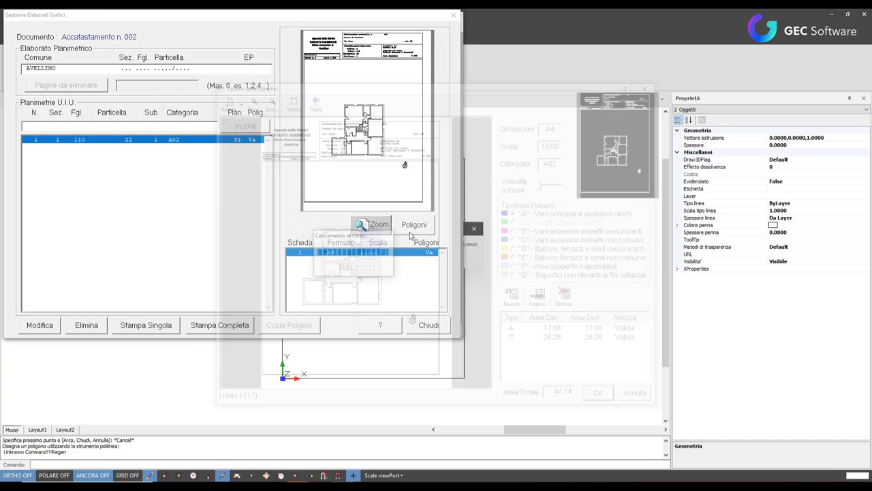